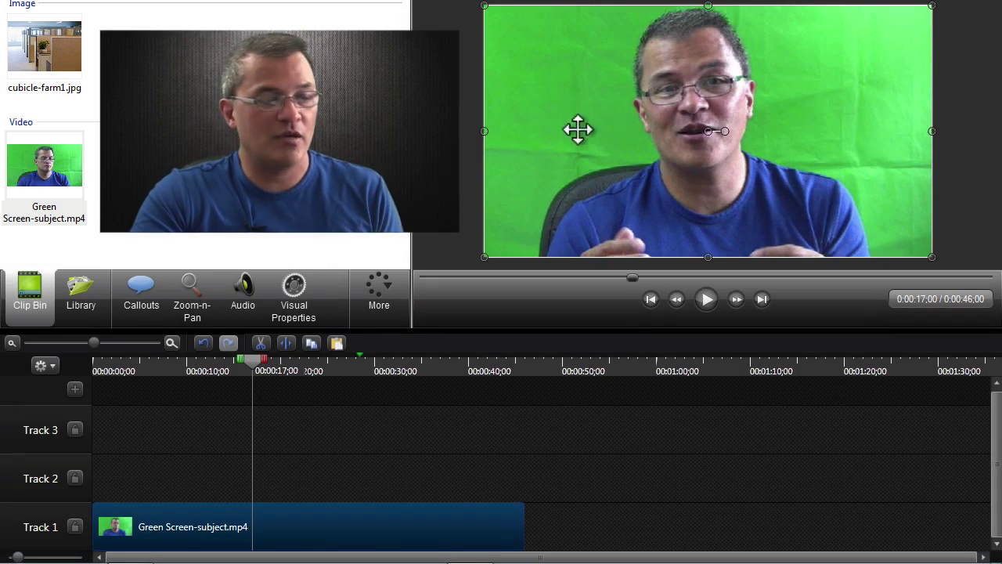
- Add cubicle-farm1.jpg to Track 2 and enlarge it to fill the frame
{"action": "left_click", "coordinate": [296, 531]}
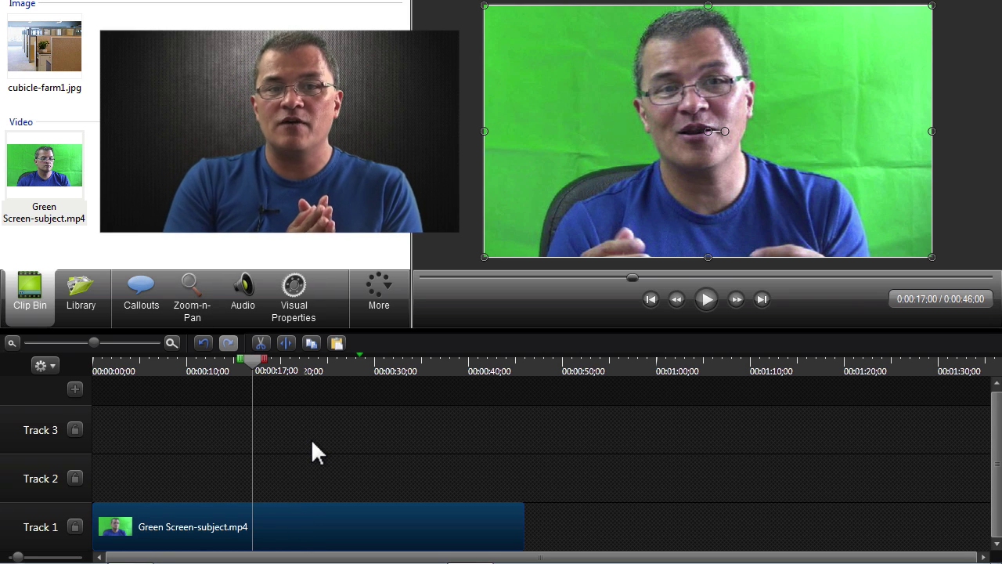
{"action": "left_click", "coordinate": [45, 46]}
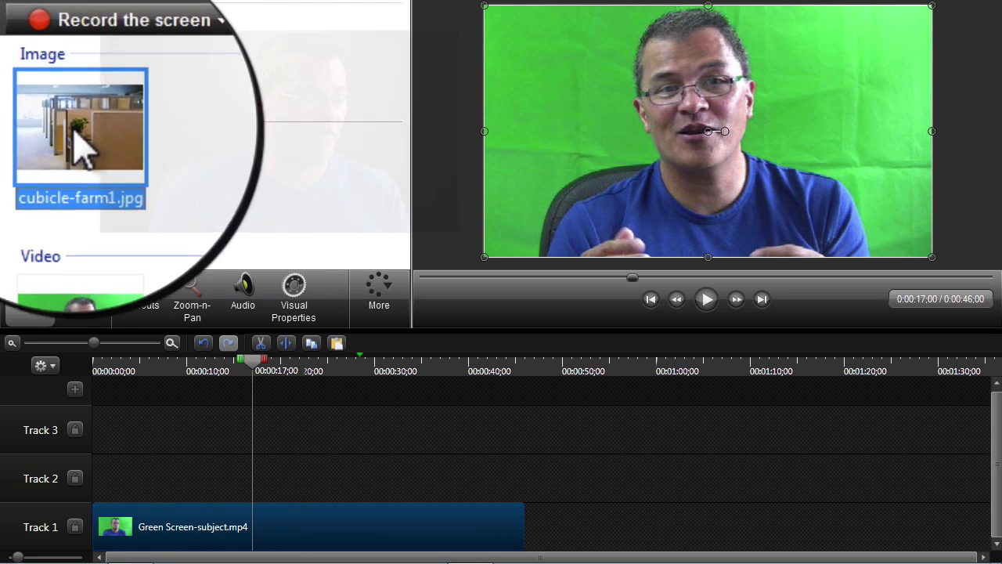
{"action": "left_click_drag", "start_coordinate": [45, 47], "coordinate": [267, 481]}
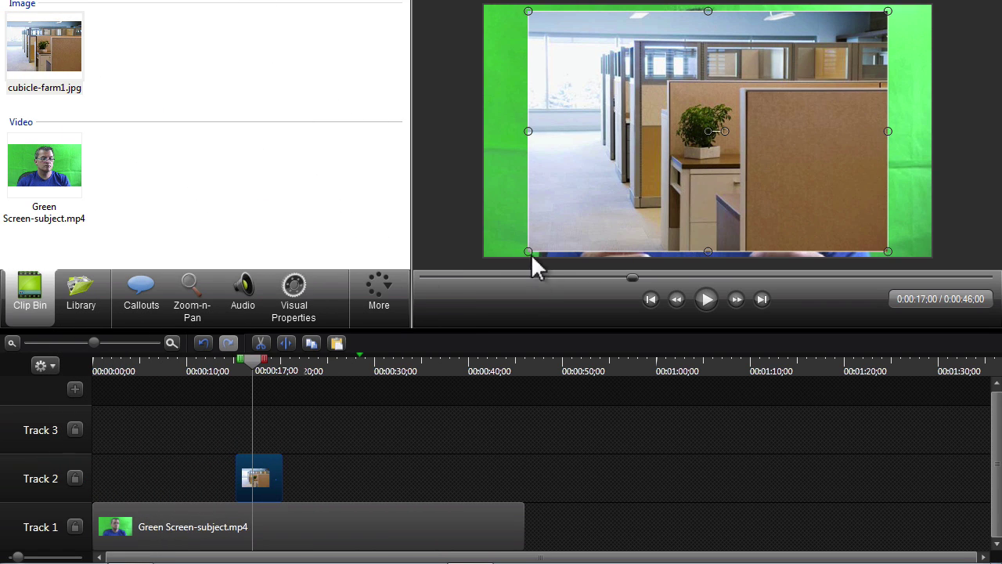
{"action": "left_click_drag", "start_coordinate": [529, 252], "coordinate": [512, 257]}
{"action": "left_click_drag", "start_coordinate": [830, 123], "coordinate": [830, 156]}
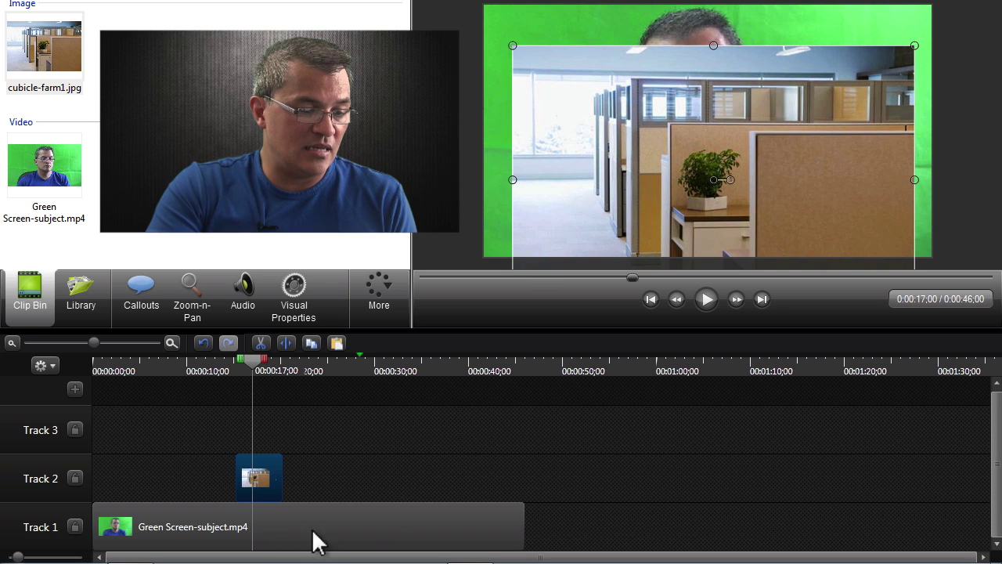
- Move the green-screen clip up to Track 3 over the slightly shifted office image
{"action": "left_click_drag", "start_coordinate": [287, 530], "coordinate": [286, 429]}
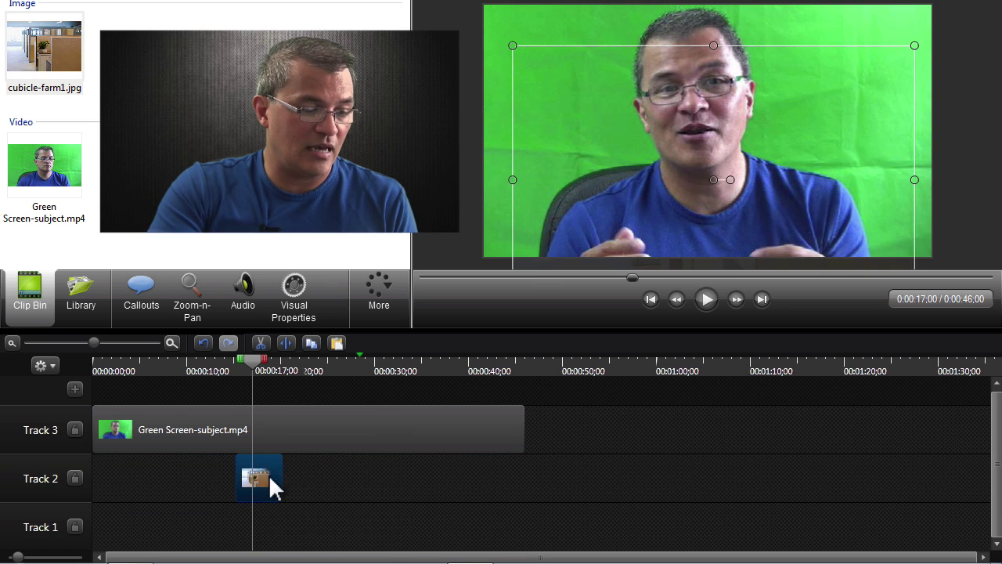
{"action": "mouse_move", "coordinate": [269, 474]}
{"action": "left_mouse_down"}
{"action": "mouse_move", "coordinate": [247, 471]}
{"action": "mouse_move", "coordinate": [261, 470]}
{"action": "left_mouse_up"}
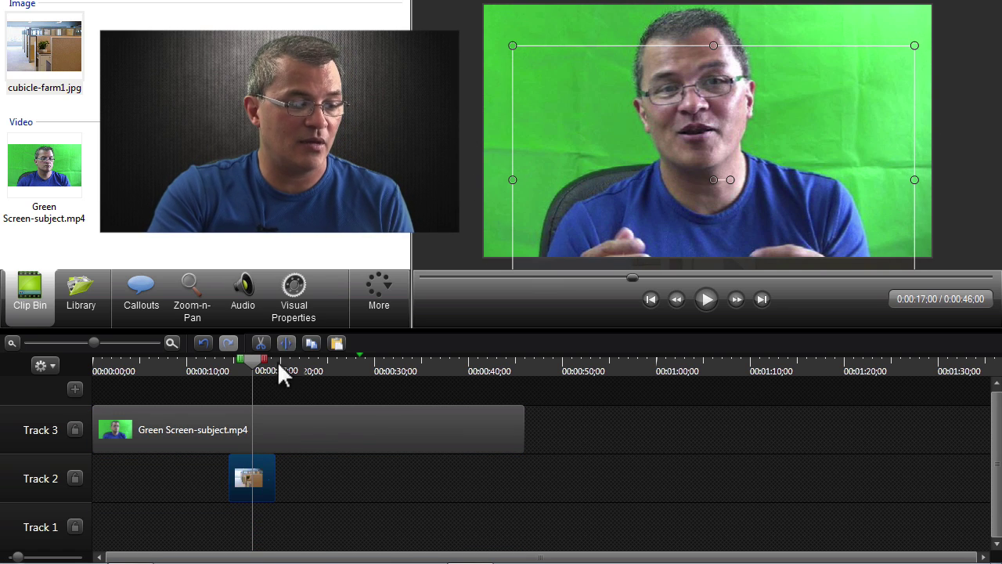
{"action": "left_click", "coordinate": [273, 423]}
{"action": "left_click_drag", "start_coordinate": [569, 173], "coordinate": [645, 253]}
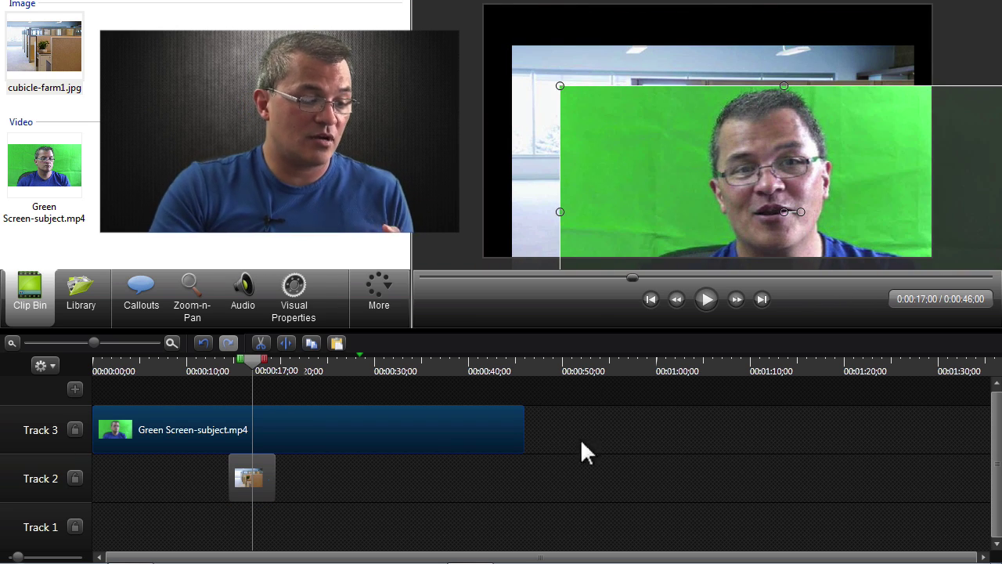
{"action": "left_click", "coordinate": [255, 480]}
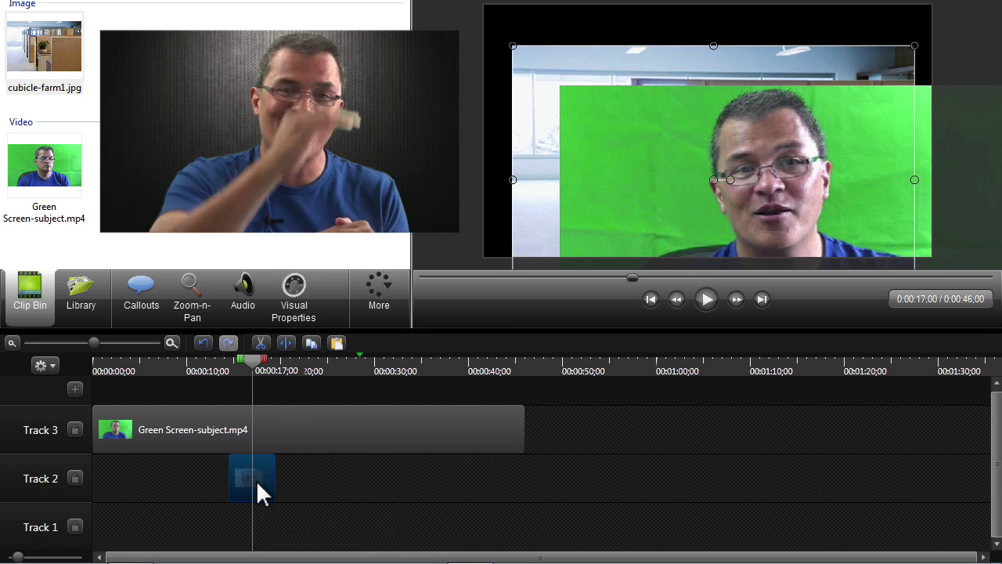
{"action": "left_click_drag", "start_coordinate": [618, 197], "coordinate": [542, 121]}
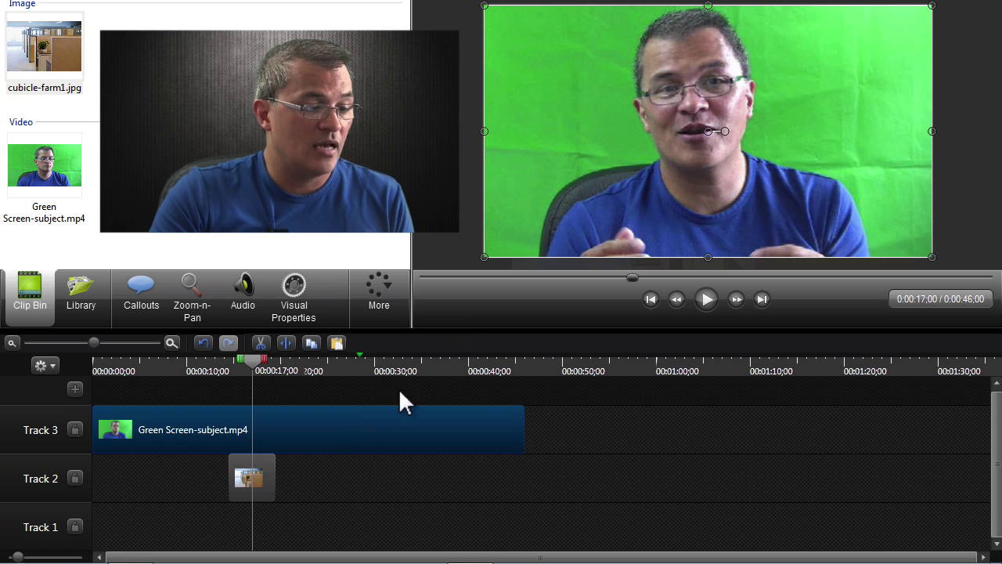
{"action": "left_click_drag", "start_coordinate": [339, 425], "coordinate": [498, 423]}
{"action": "left_click", "coordinate": [265, 473]}
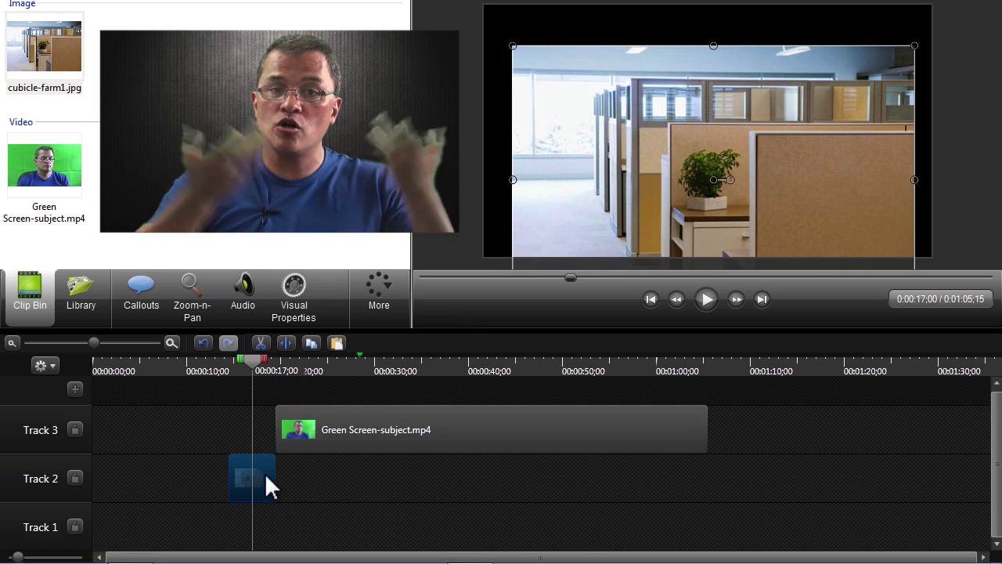
{"action": "left_click", "coordinate": [373, 427]}
{"action": "left_click_drag", "start_coordinate": [373, 428], "coordinate": [187, 422]}
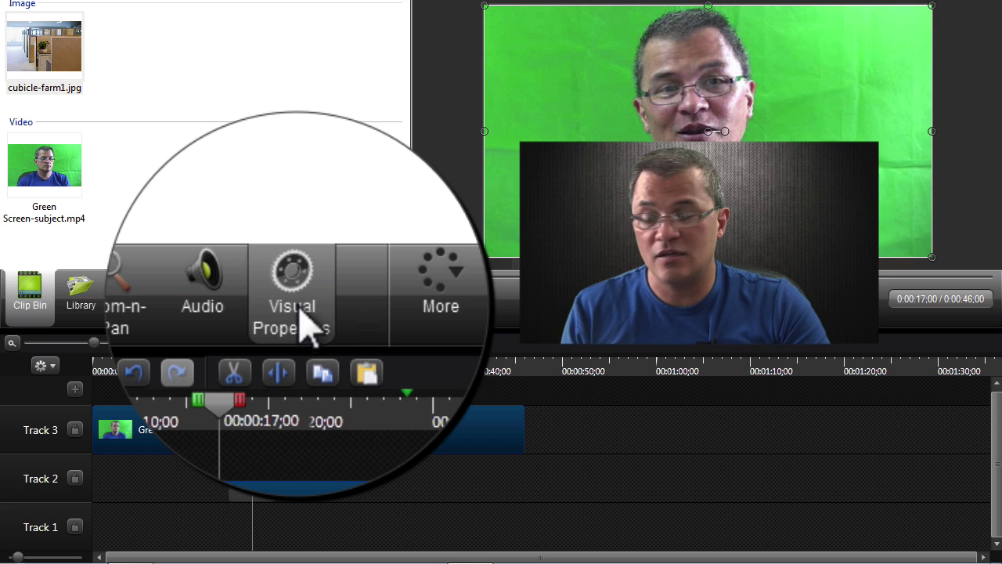
- Enable Remove a color in the green-screen clip's Visual Properties and open the Color choices
{"action": "left_click", "coordinate": [267, 308]}
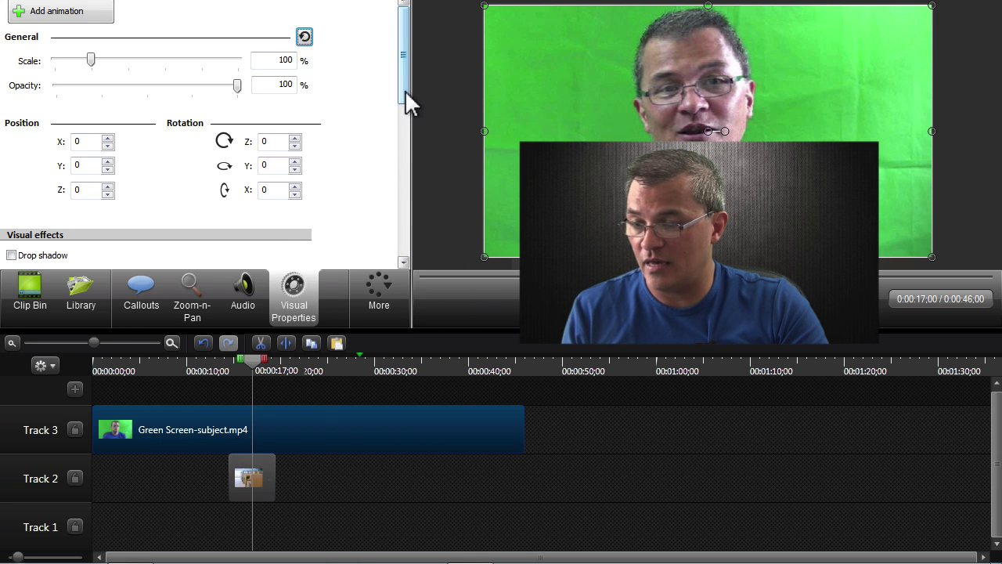
{"action": "left_click_drag", "start_coordinate": [405, 90], "coordinate": [404, 138]}
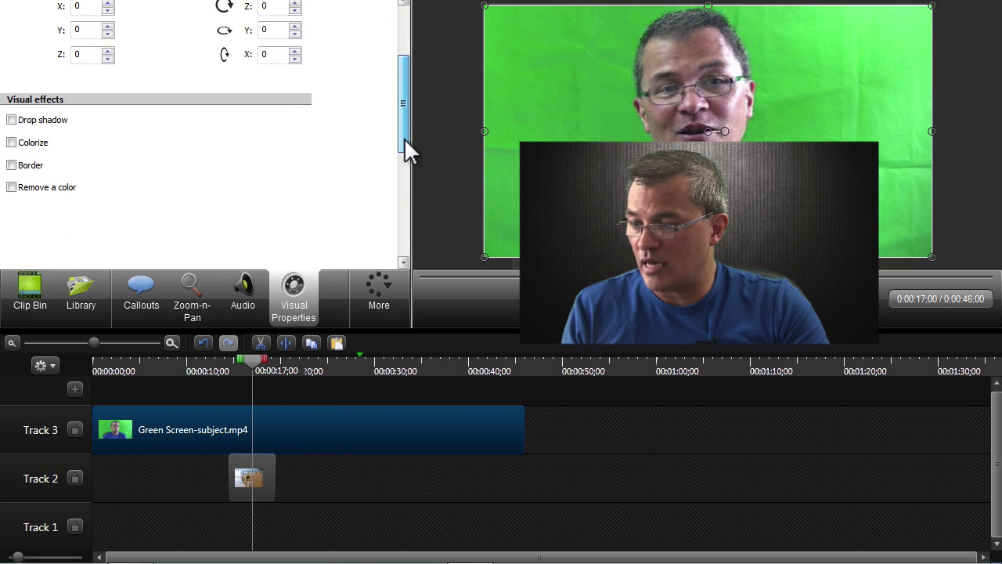
{"action": "left_click", "coordinate": [58, 200]}
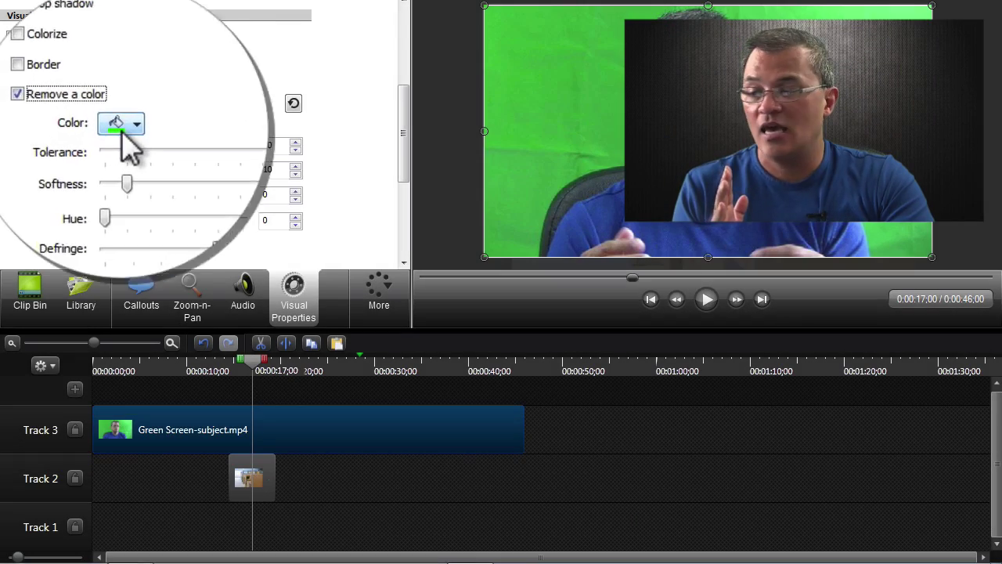
{"action": "left_click", "coordinate": [86, 126]}
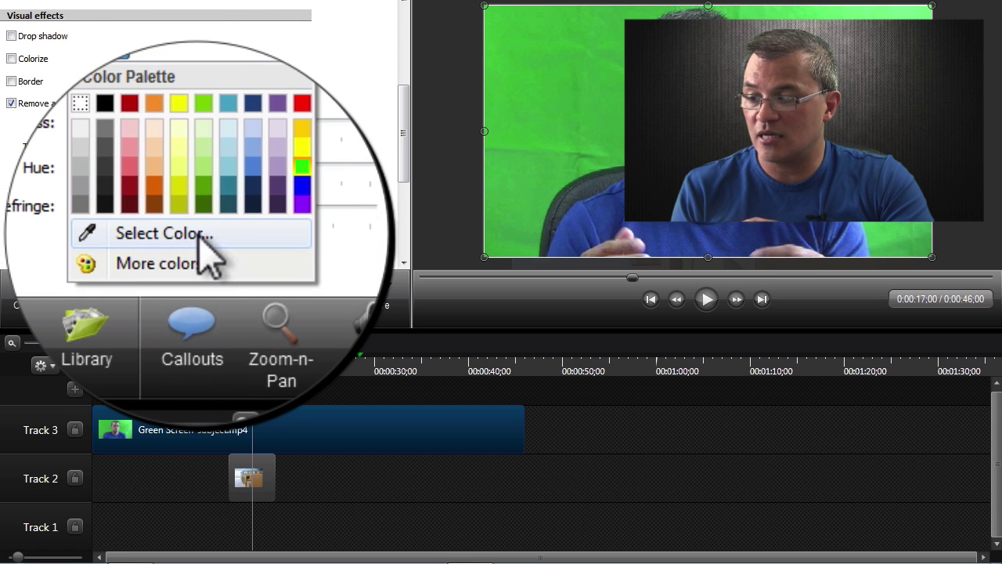
- Sample the green background from the preview as the colour to remove
{"action": "left_click", "coordinate": [201, 234]}
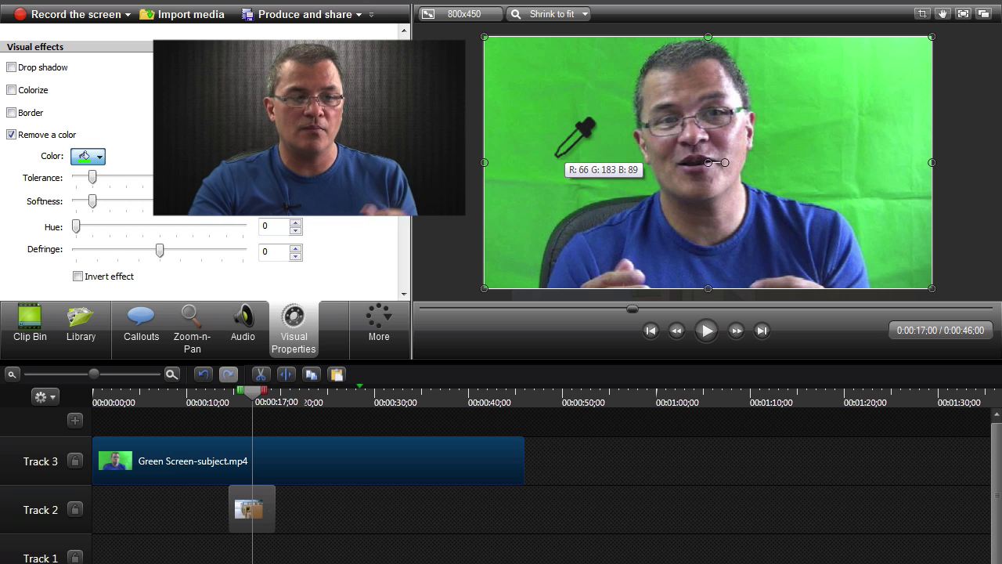
{"action": "left_click", "coordinate": [893, 60]}
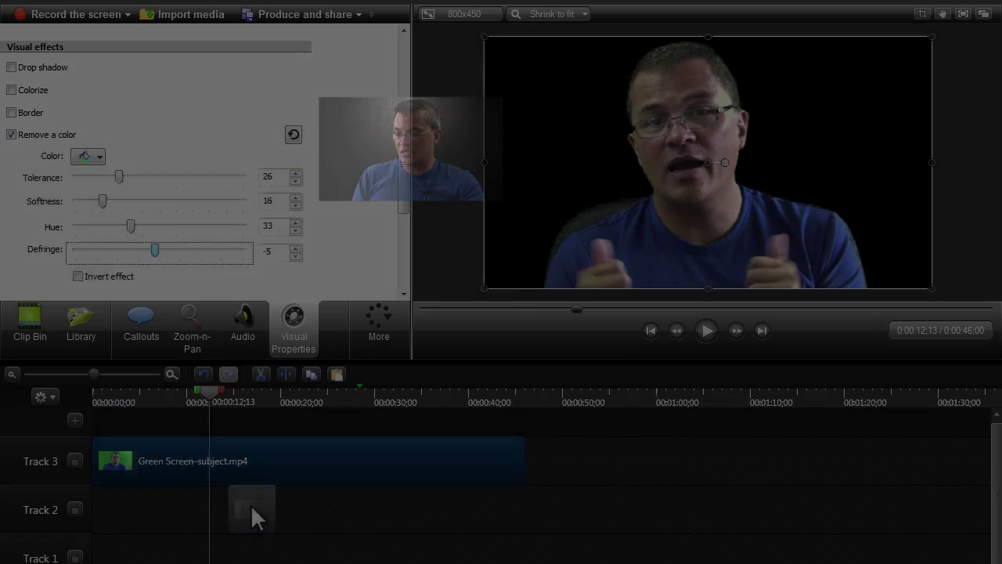
- Extend cubicle-farm1.jpg from the timeline start to the end of the presenter clip
{"action": "left_click", "coordinate": [250, 505]}
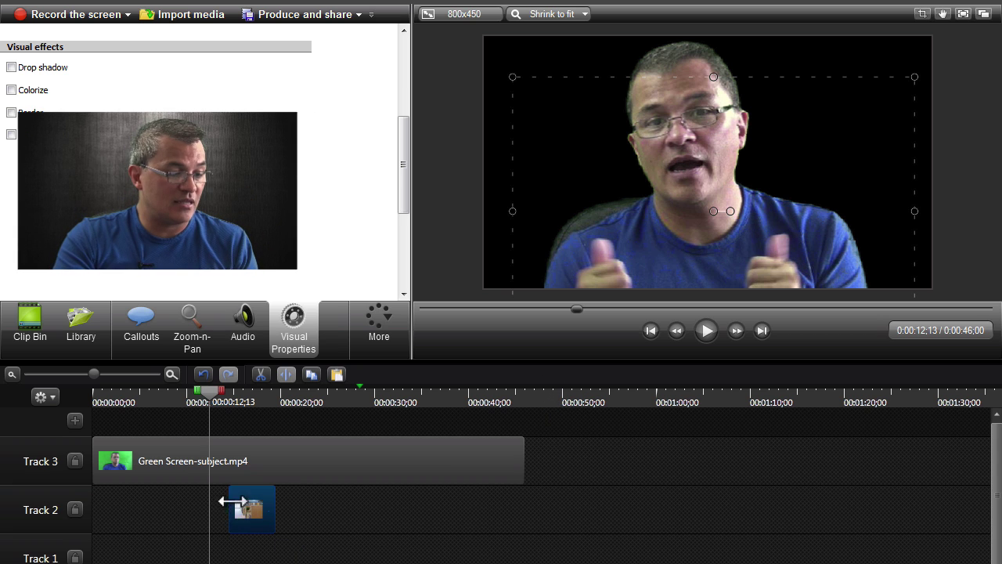
{"action": "left_click_drag", "start_coordinate": [229, 501], "coordinate": [92, 503]}
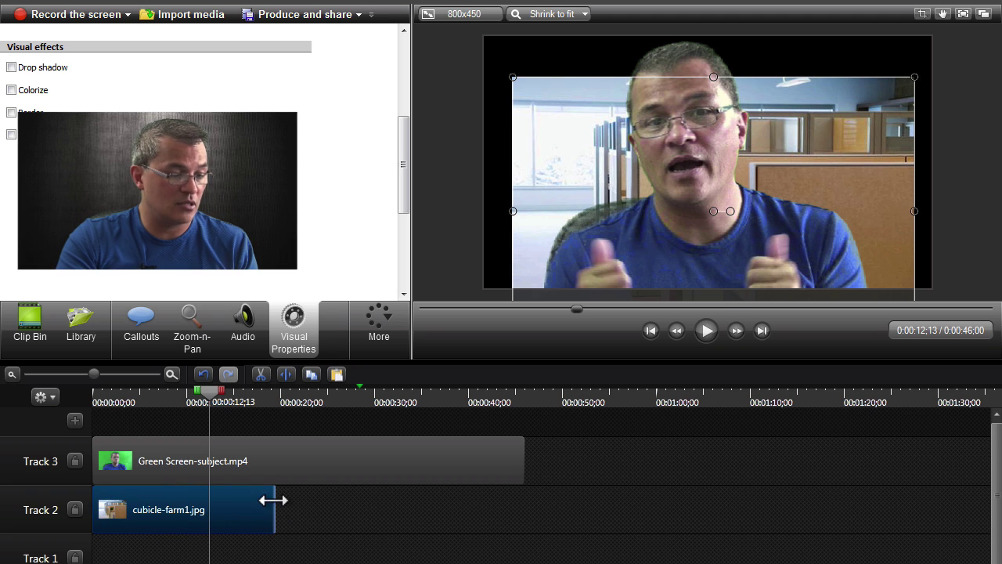
{"action": "left_click_drag", "start_coordinate": [273, 500], "coordinate": [524, 501]}
- Rewind to 0:00:05;08 and play back the keyed composite
{"action": "left_click", "coordinate": [410, 467]}
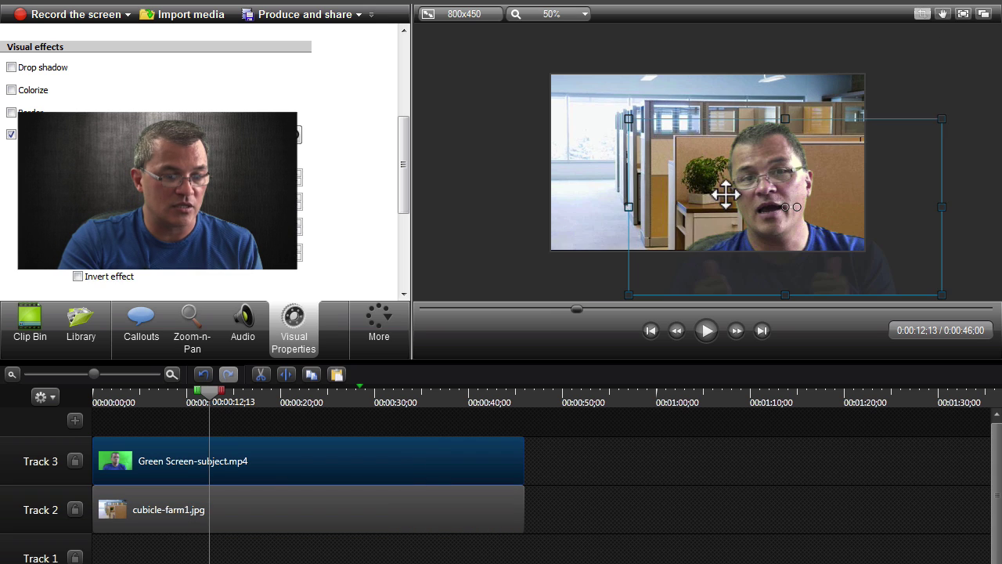
{"action": "left_click", "coordinate": [354, 417]}
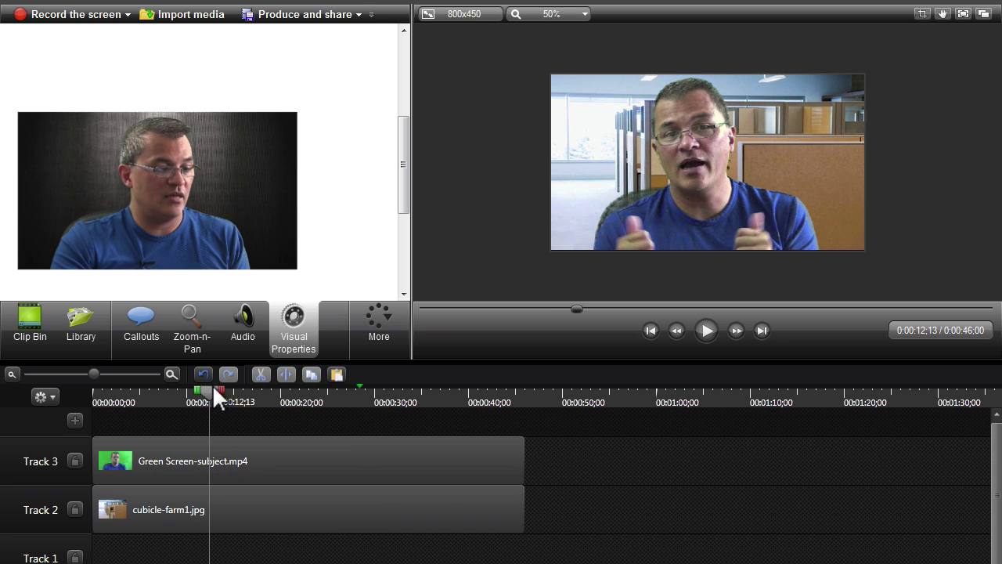
{"action": "left_click_drag", "start_coordinate": [211, 389], "coordinate": [142, 389]}
{"action": "left_click", "coordinate": [706, 330]}
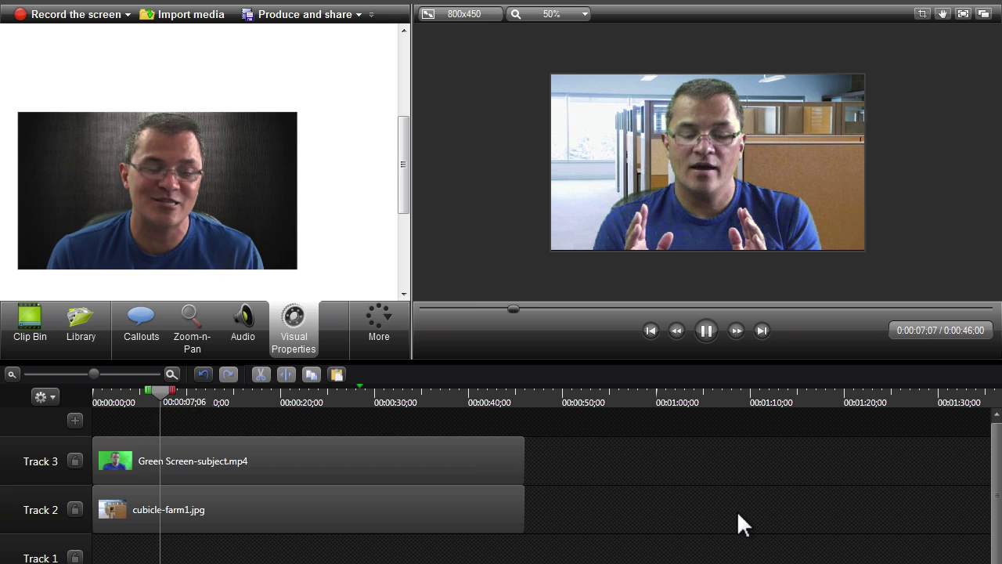
- Group the presenter and cubicle clips as Group 1 and scale it into a top-right inset
{"action": "left_click", "coordinate": [706, 329]}
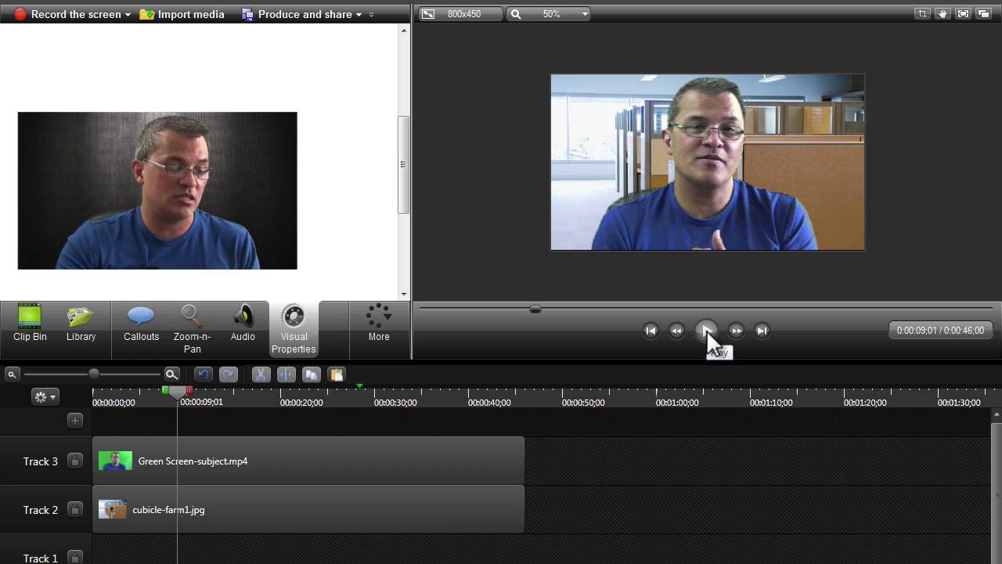
{"action": "left_click_drag", "start_coordinate": [503, 530], "coordinate": [386, 470]}
{"action": "right_click", "coordinate": [362, 465]}
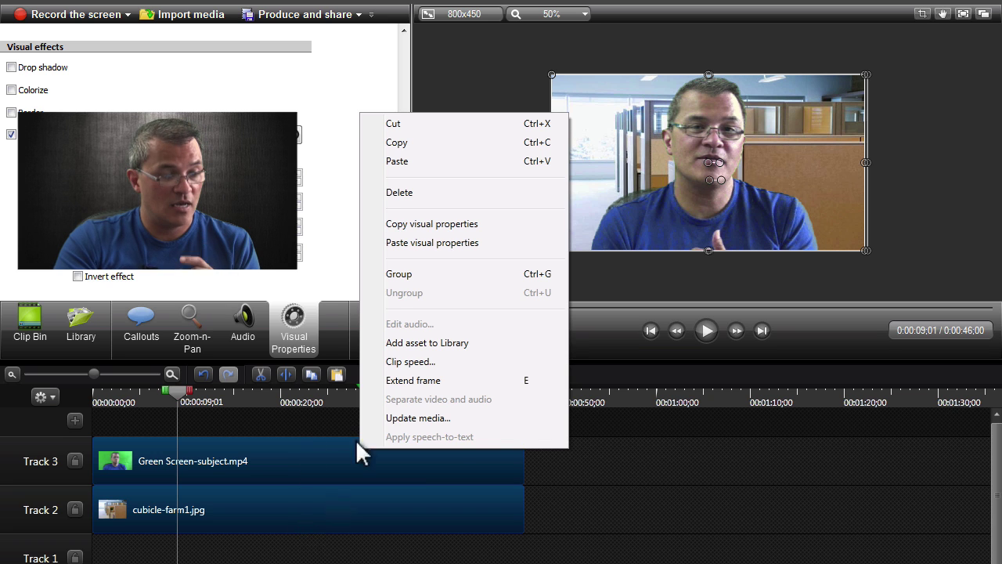
{"action": "left_click", "coordinate": [401, 274]}
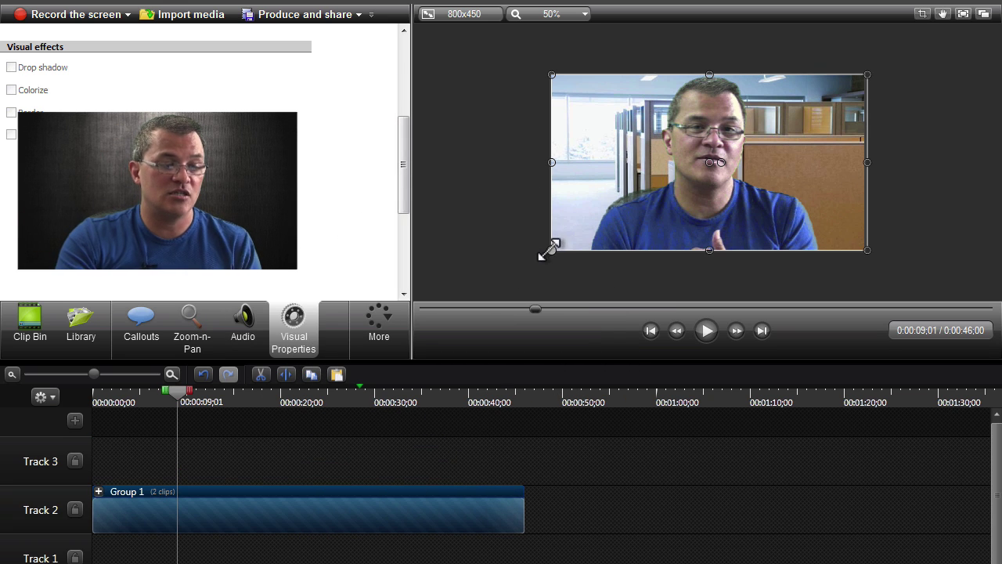
{"action": "left_click_drag", "start_coordinate": [550, 248], "coordinate": [775, 121]}
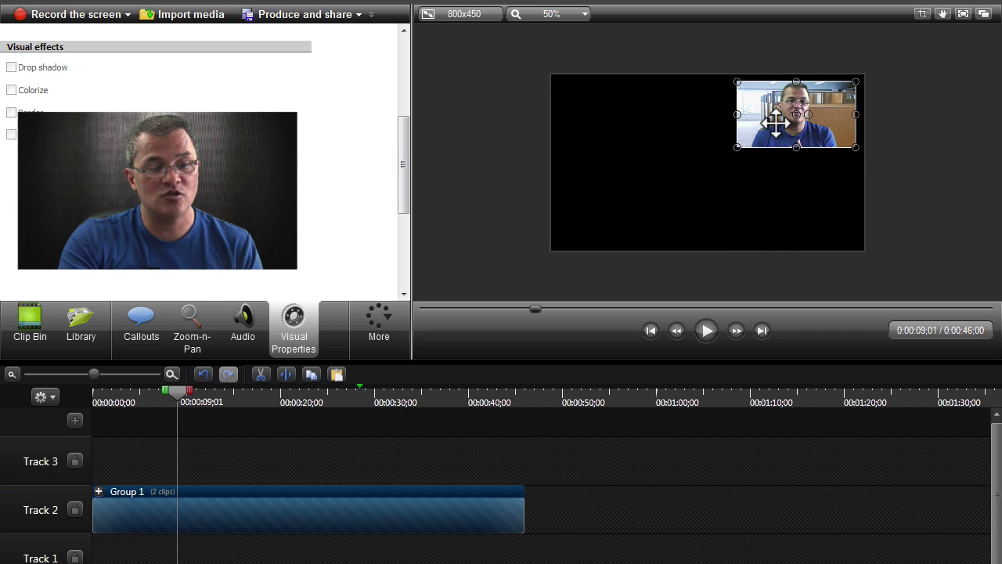
{"action": "left_click", "coordinate": [770, 262]}
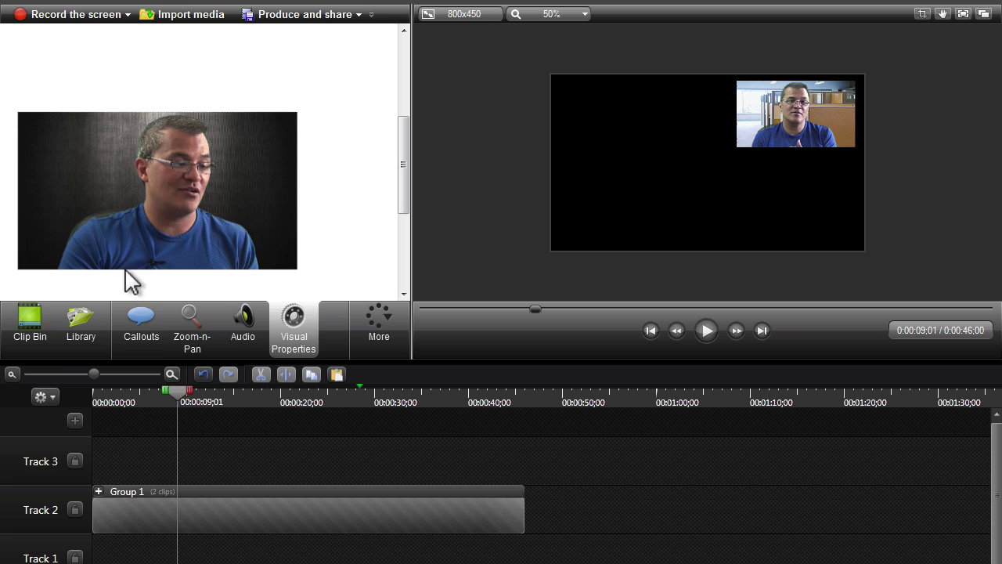
- Put stitching.camrec from the Clip Bin on Track 1 and check the slides at 00:00:07;02
{"action": "left_click", "coordinate": [23, 335]}
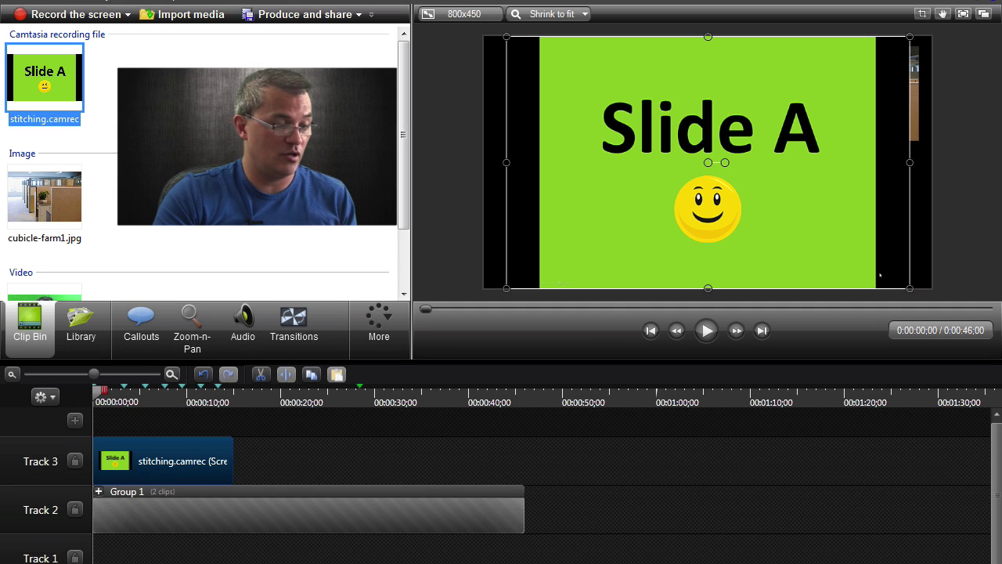
{"action": "left_click_drag", "start_coordinate": [164, 463], "coordinate": [172, 548]}
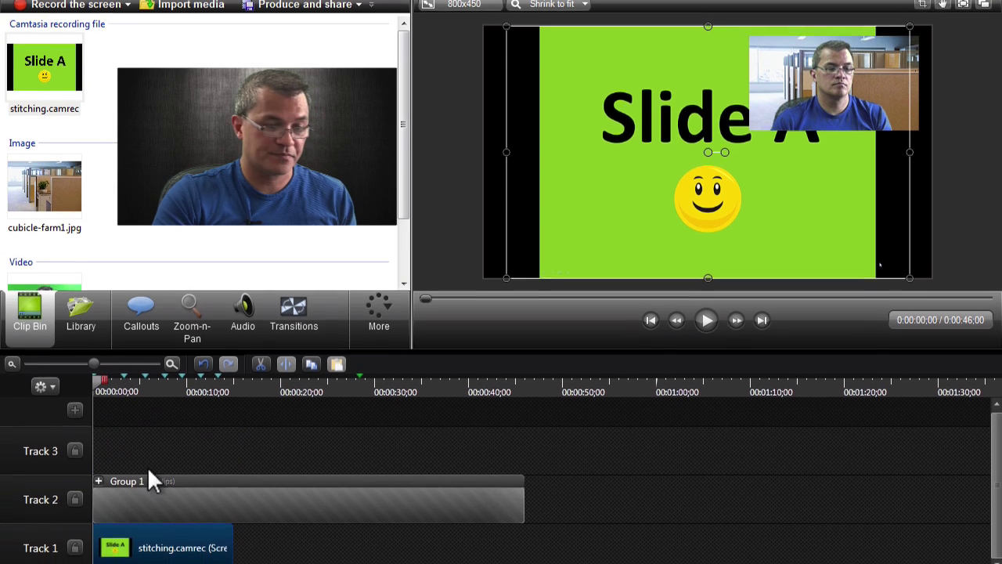
{"action": "left_click", "coordinate": [159, 389]}
- Nudge the Group 1 webcam inset slightly up and right over the slides
{"action": "left_click", "coordinate": [184, 474]}
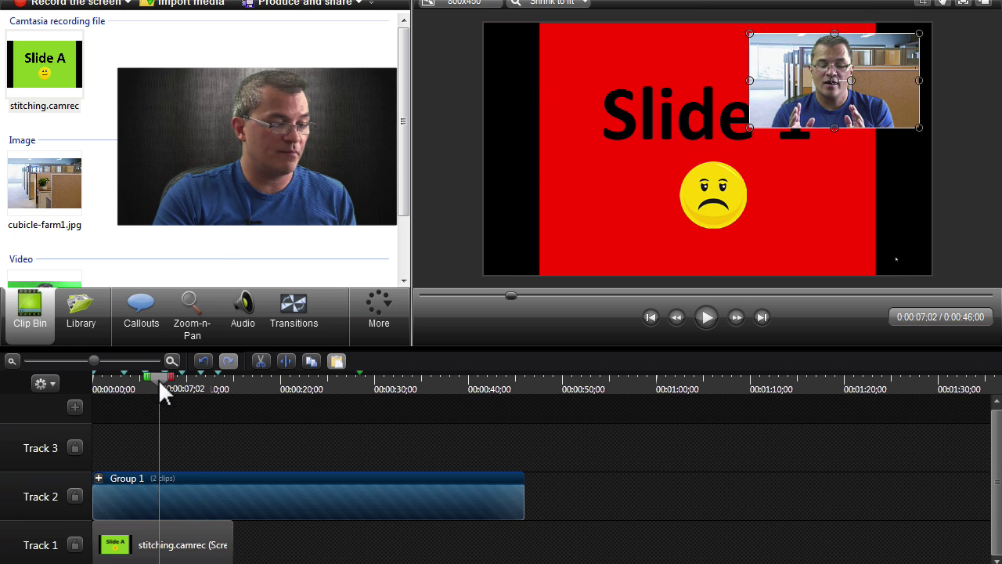
{"action": "left_click_drag", "start_coordinate": [159, 384], "coordinate": [146, 384]}
{"action": "left_click", "coordinate": [237, 442]}
{"action": "left_click", "coordinate": [810, 94]}
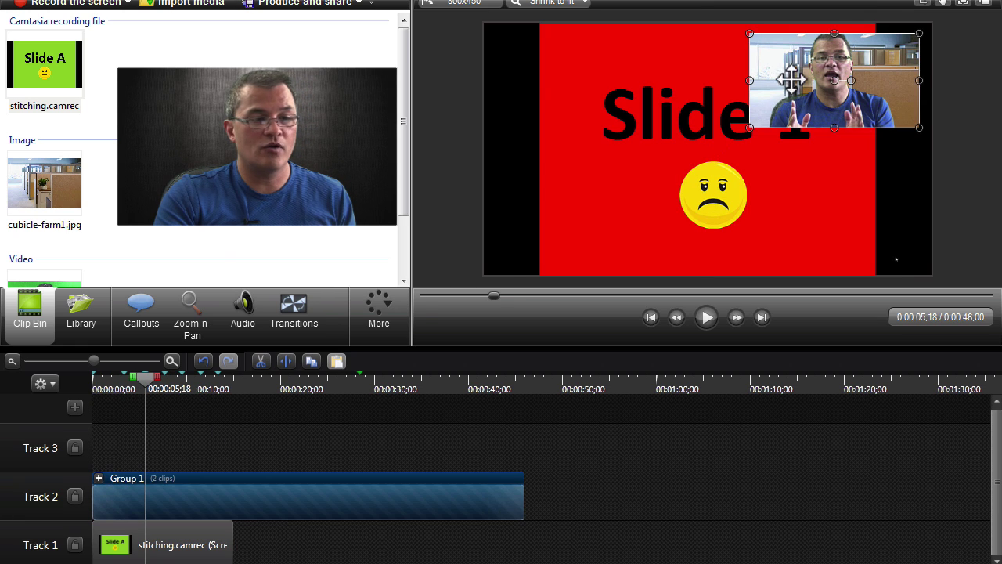
{"action": "left_click_drag", "start_coordinate": [787, 85], "coordinate": [792, 79]}
{"action": "left_click", "coordinate": [584, 239]}
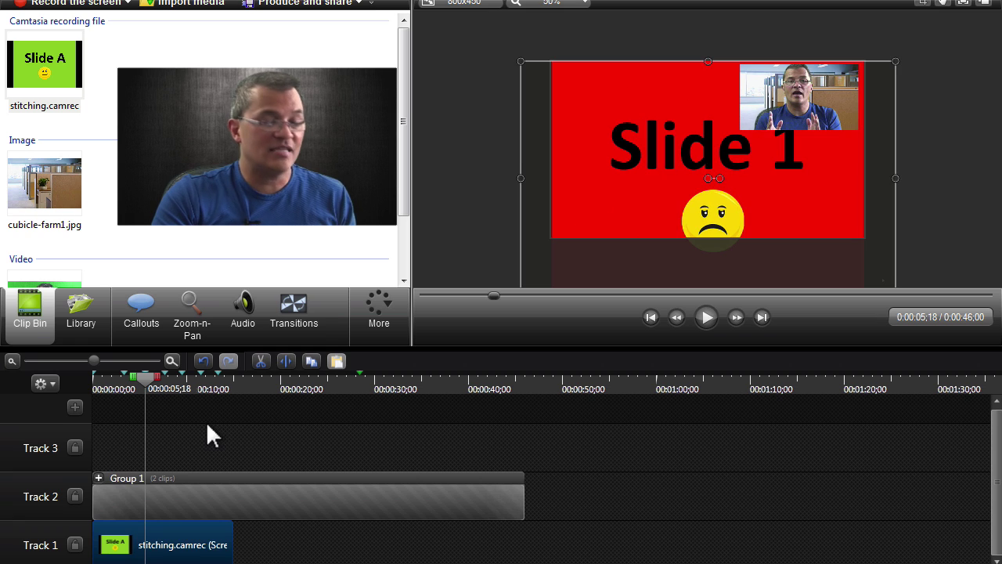
{"action": "left_click", "coordinate": [208, 414]}
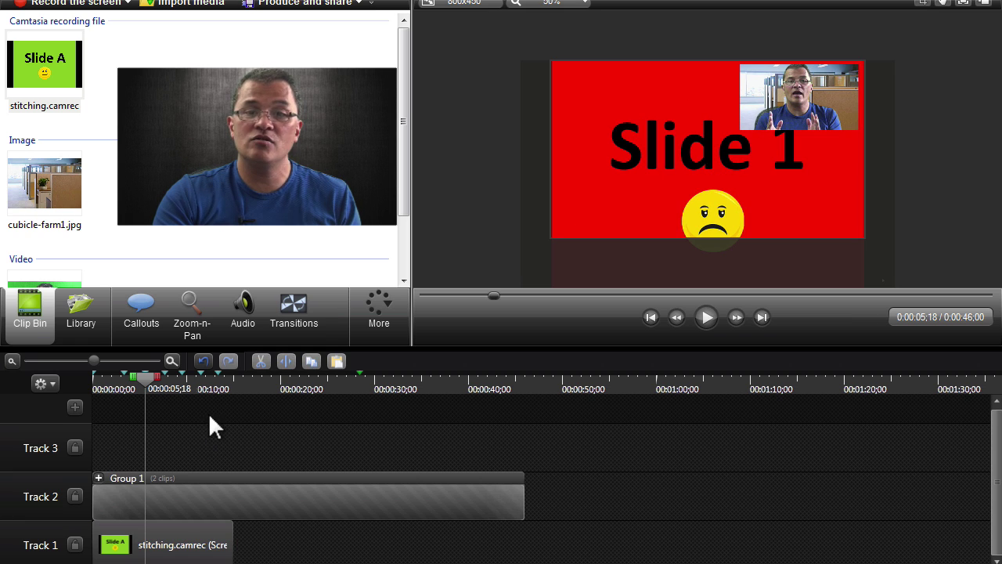
{"action": "left_click", "coordinate": [851, 86]}
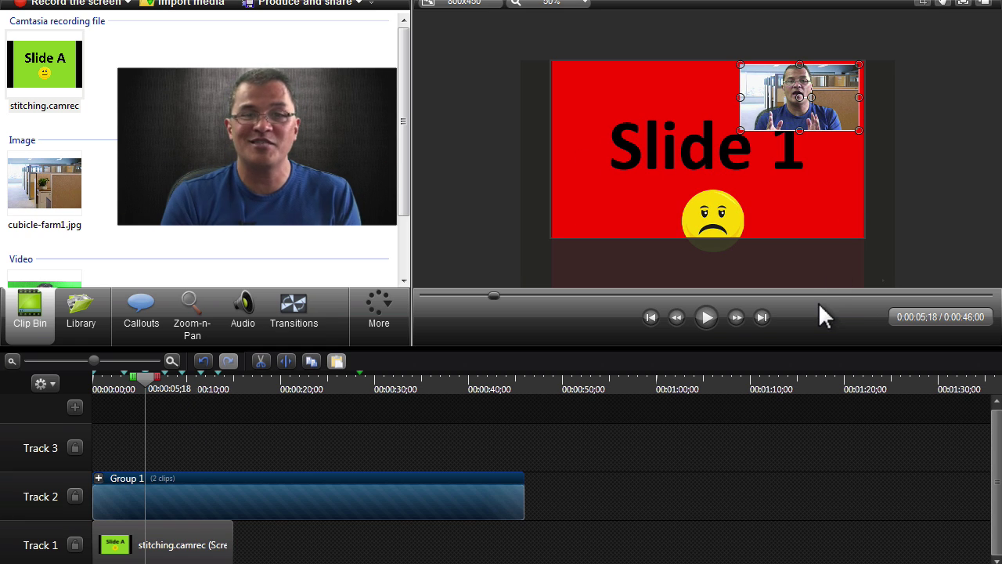